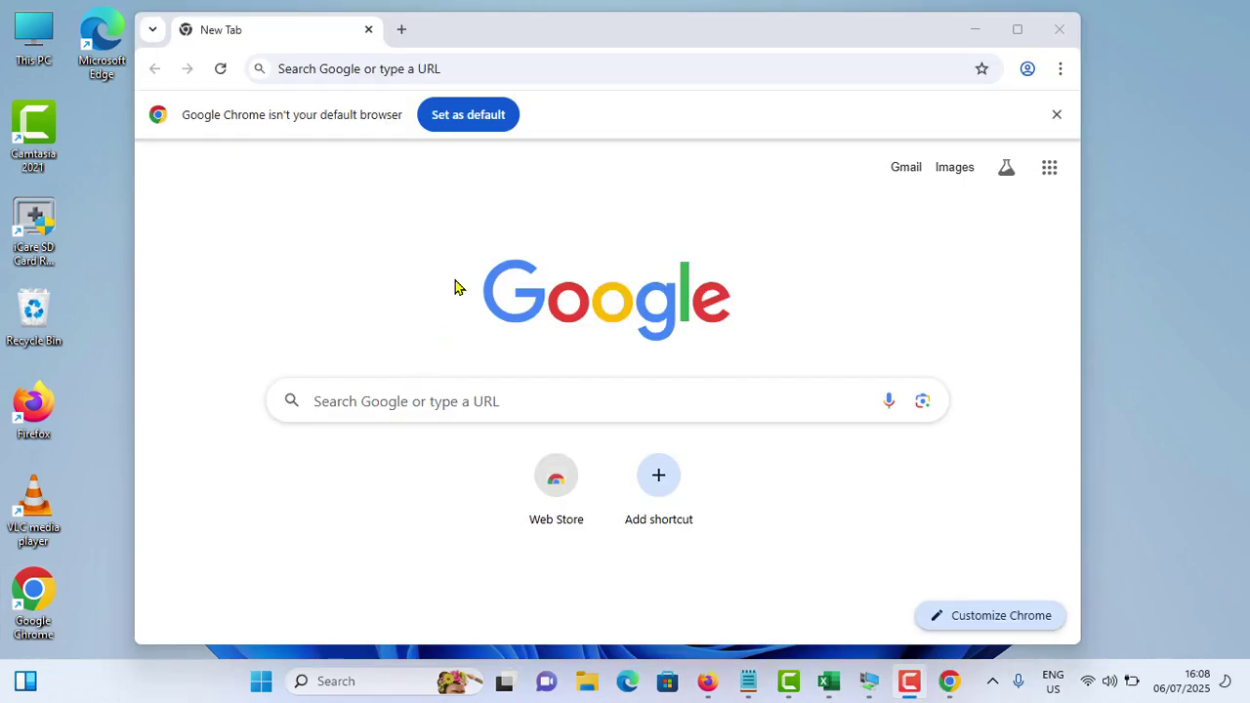
# Step: Search the web for "ps4 remote play" and open the PS Remote Play result from Playstation.net
pyautogui.click(472, 64)
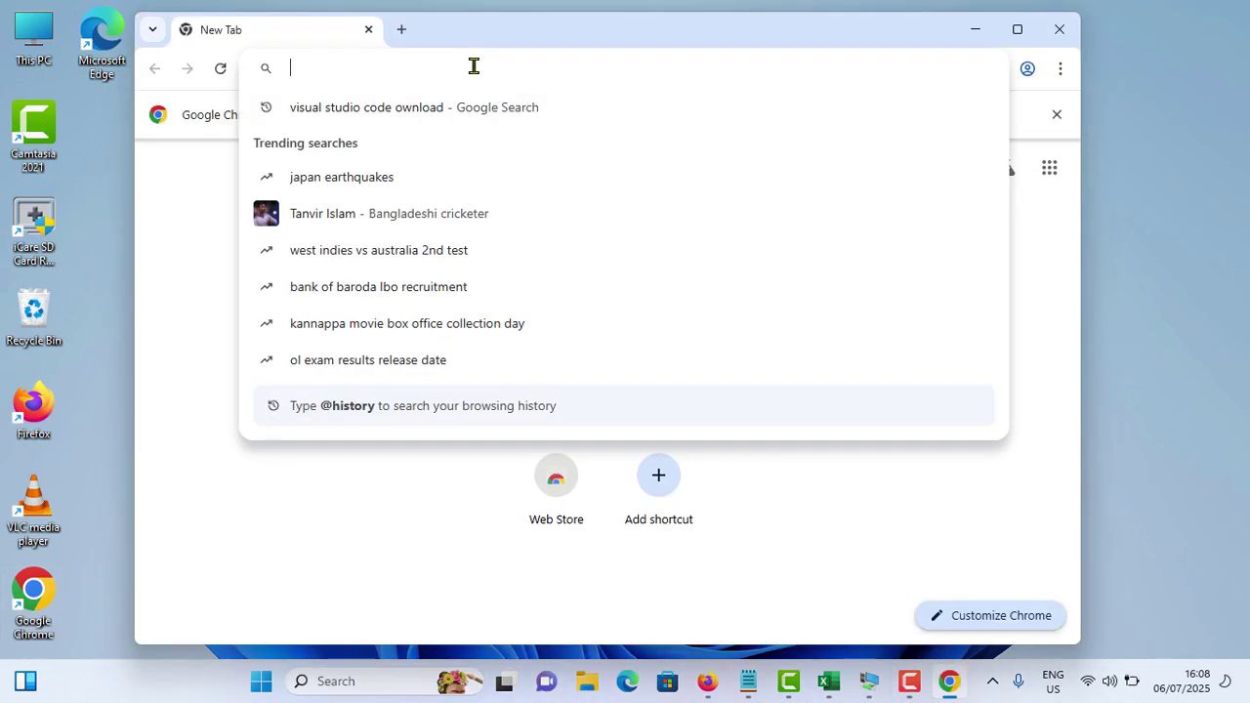
pyautogui.write('ps4 ')
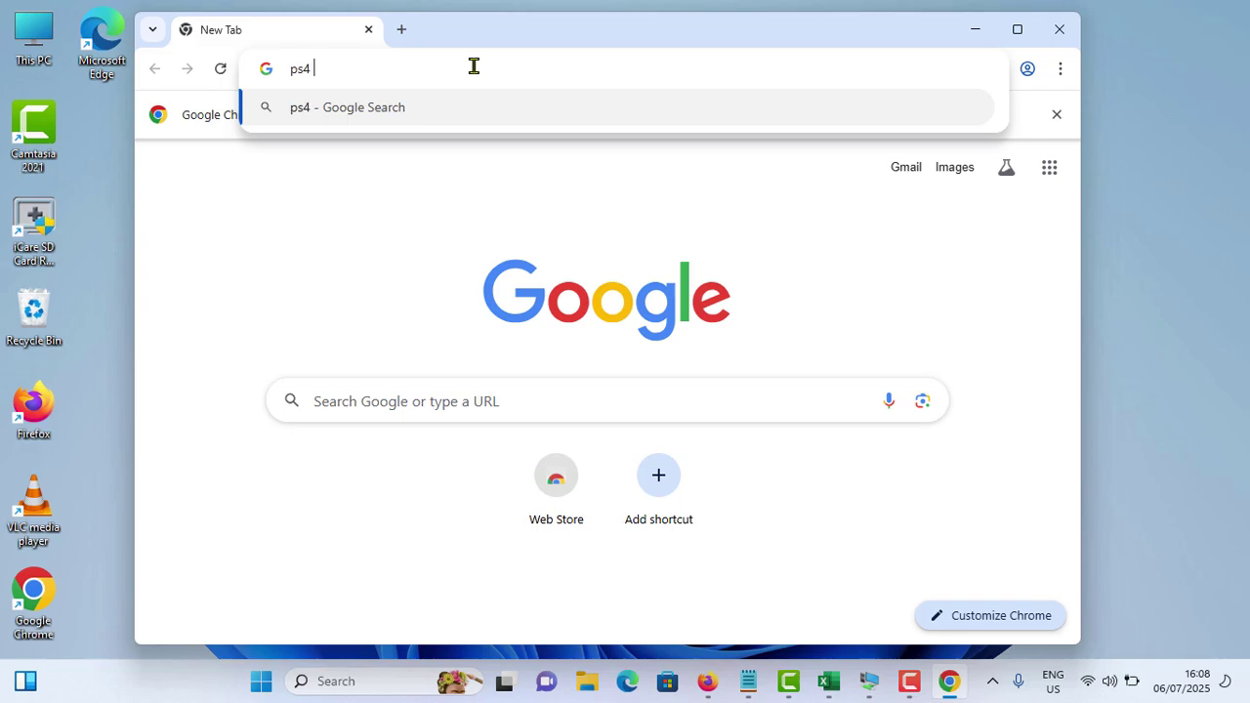
pyautogui.write('remote play')
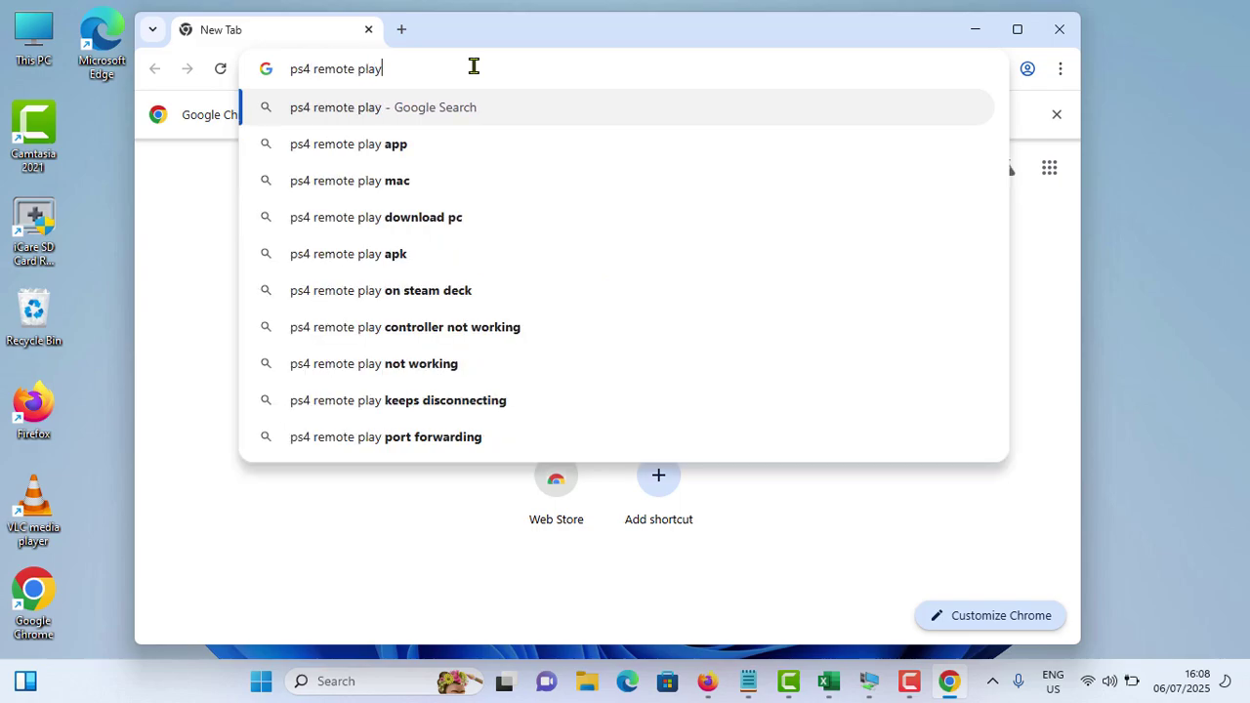
pyautogui.press('Return')
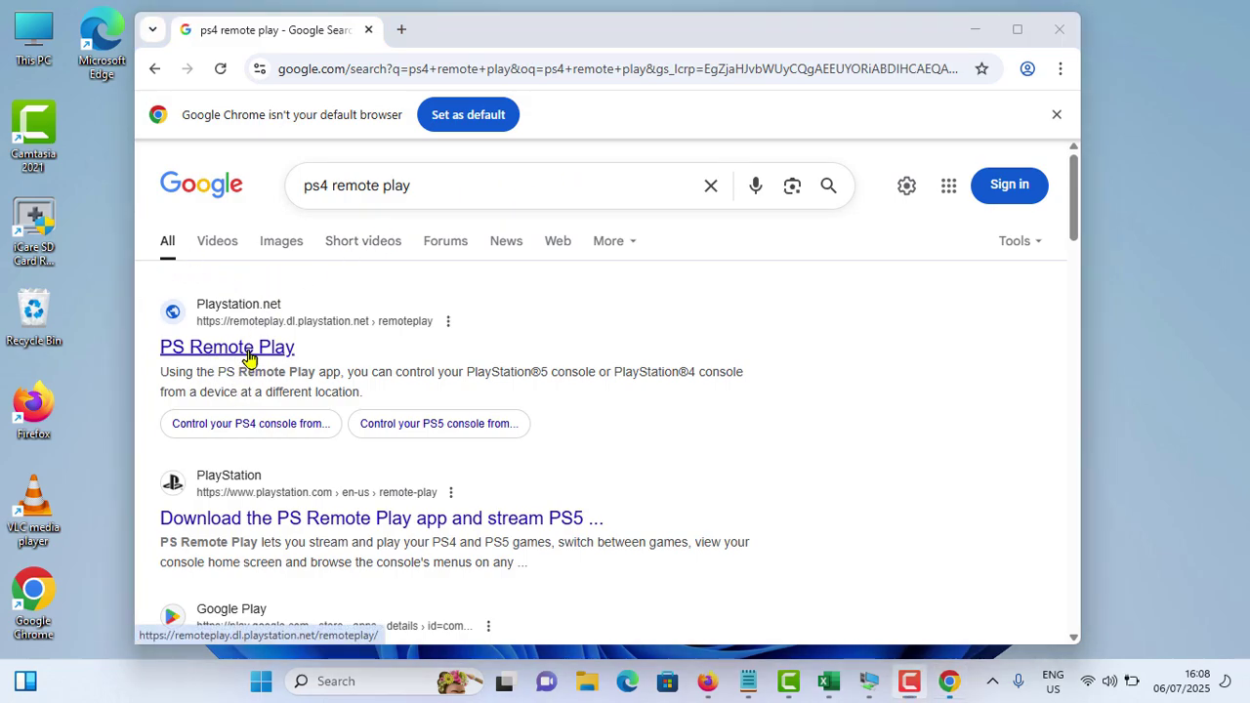
pyautogui.click(247, 360)
# Step: On the page for controlling a PS4 from a Windows PC, accept the license agreement and privacy policy and download the PS Remote Play installer
pyautogui.scroll(-5, 204, 348)
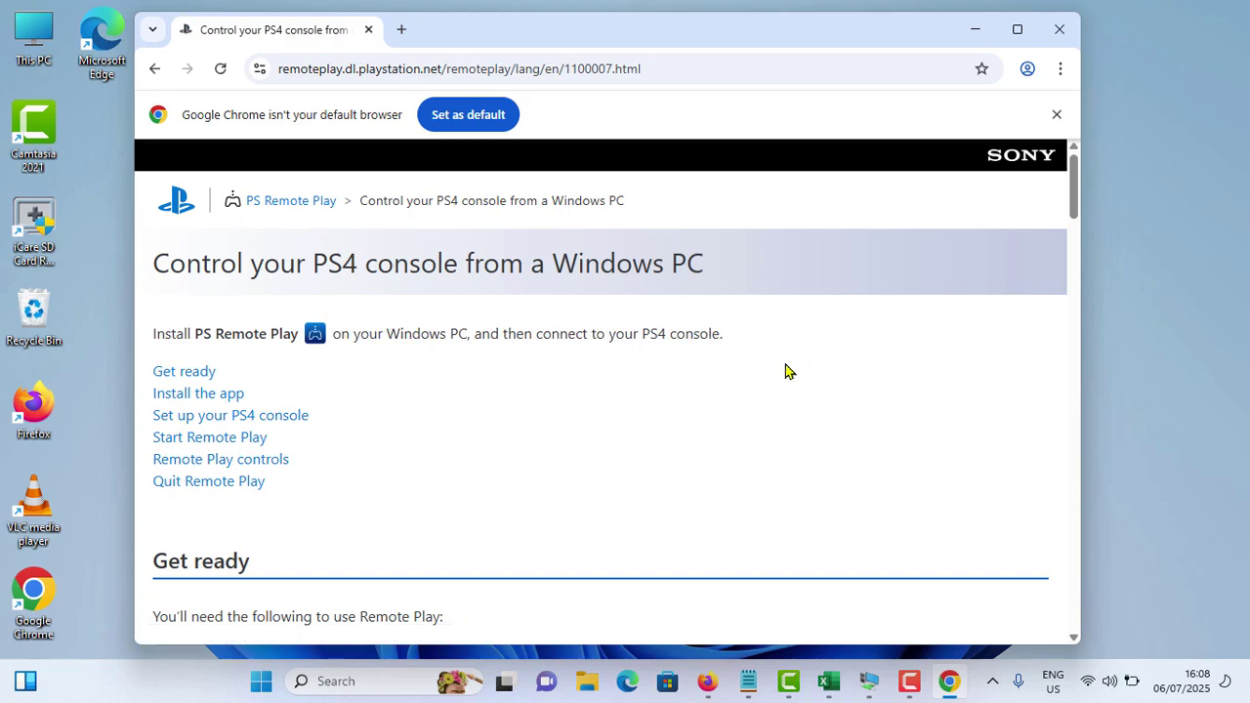
pyautogui.scroll(-5, 786, 371)
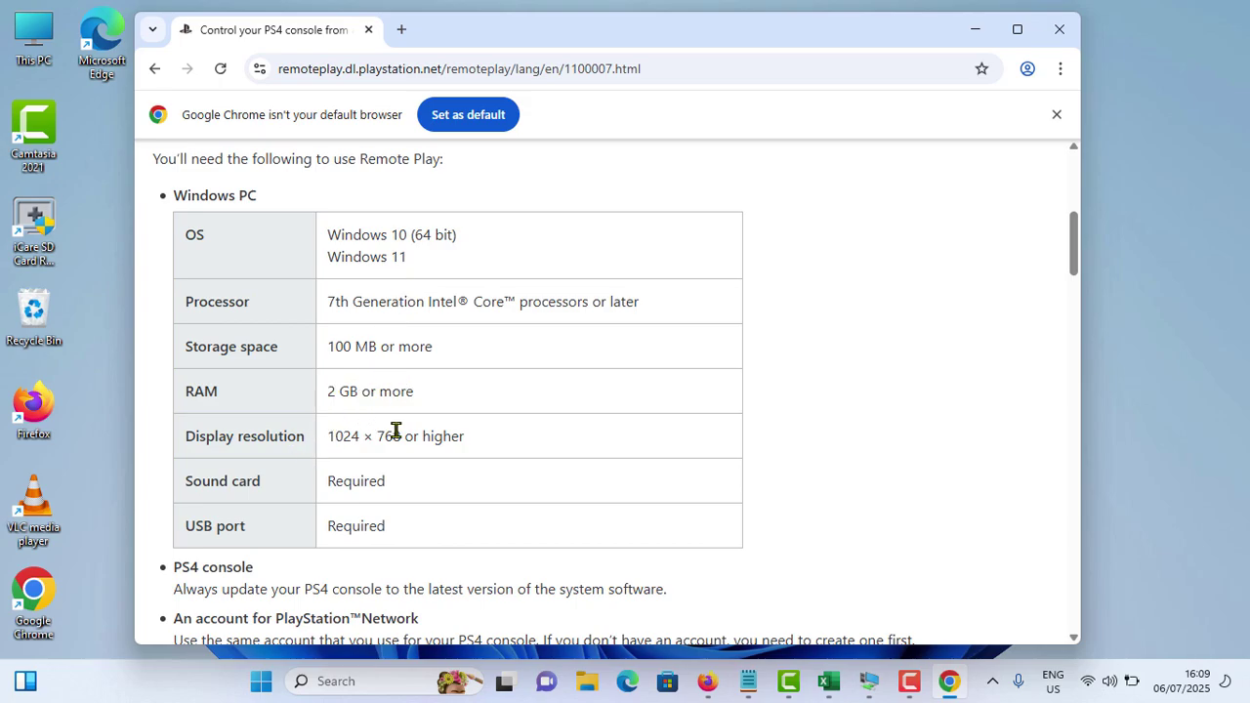
pyautogui.scroll(-6, 413, 433)
pyautogui.scroll(-3, 413, 433)
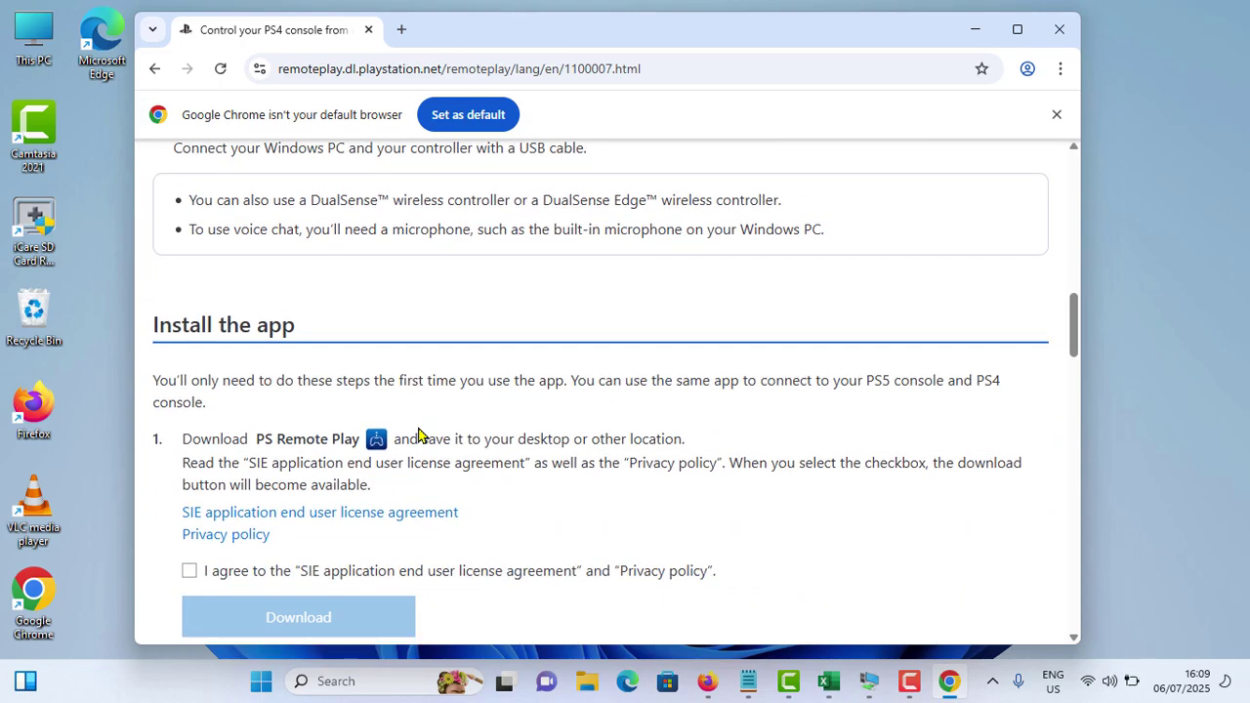
pyautogui.click(189, 303)
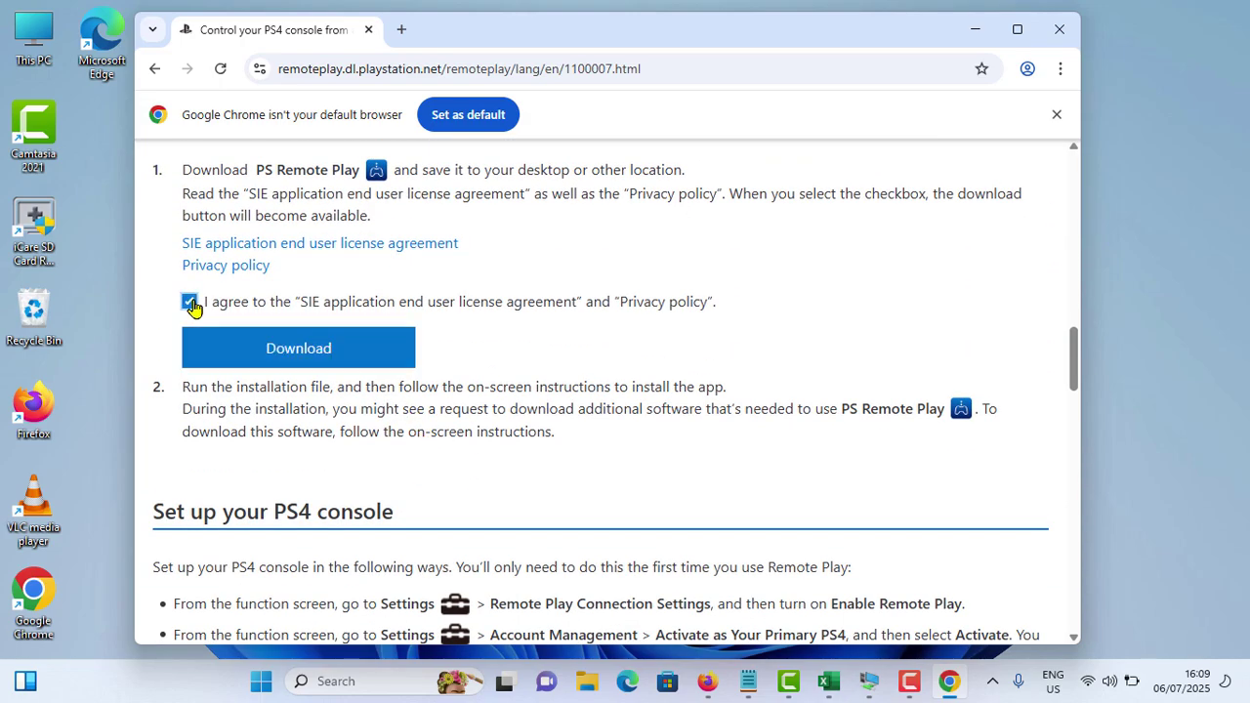
pyautogui.click(329, 348)
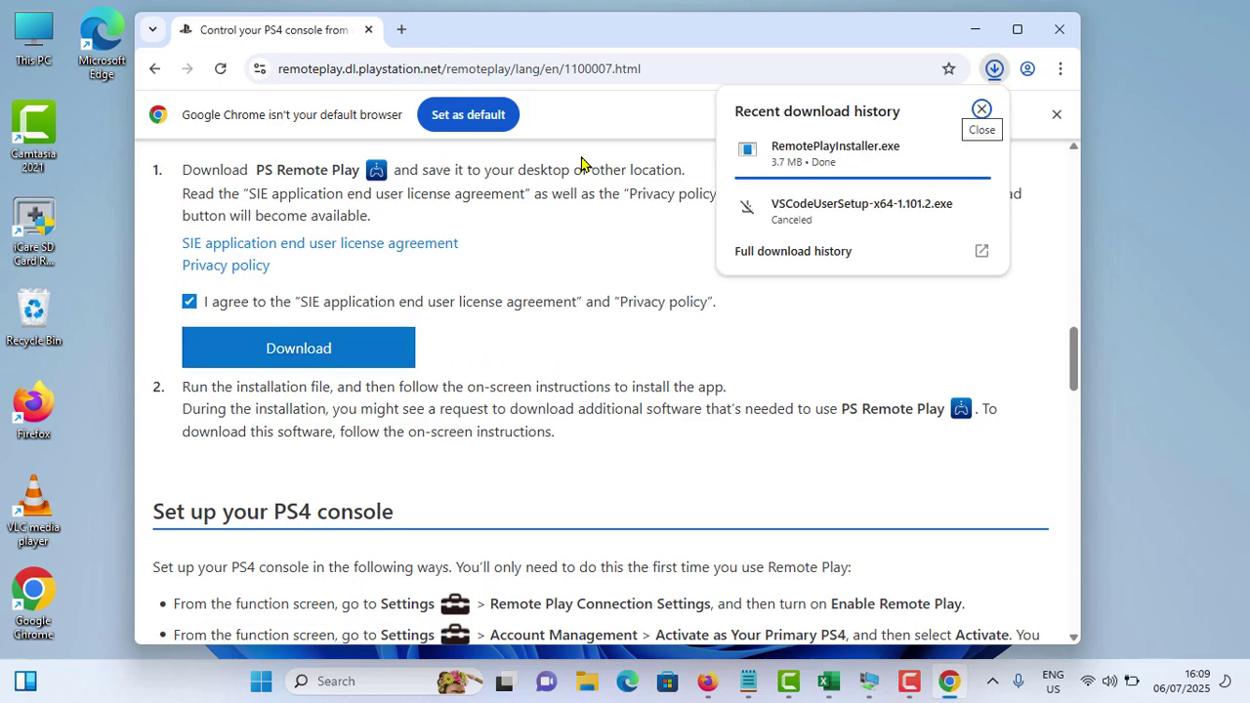
# Step: Run the downloaded RemotePlayInstaller.exe and accept English (United Kingdom) as the installation language
pyautogui.click(994, 69)
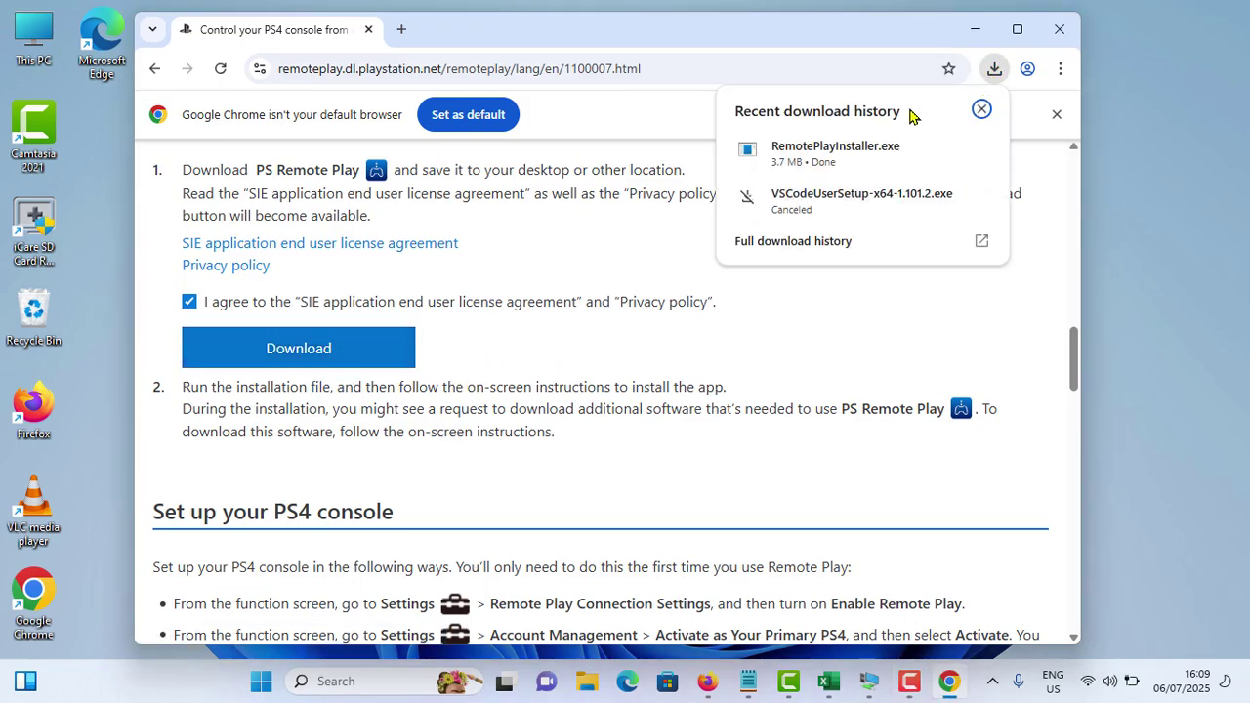
pyautogui.click(857, 155)
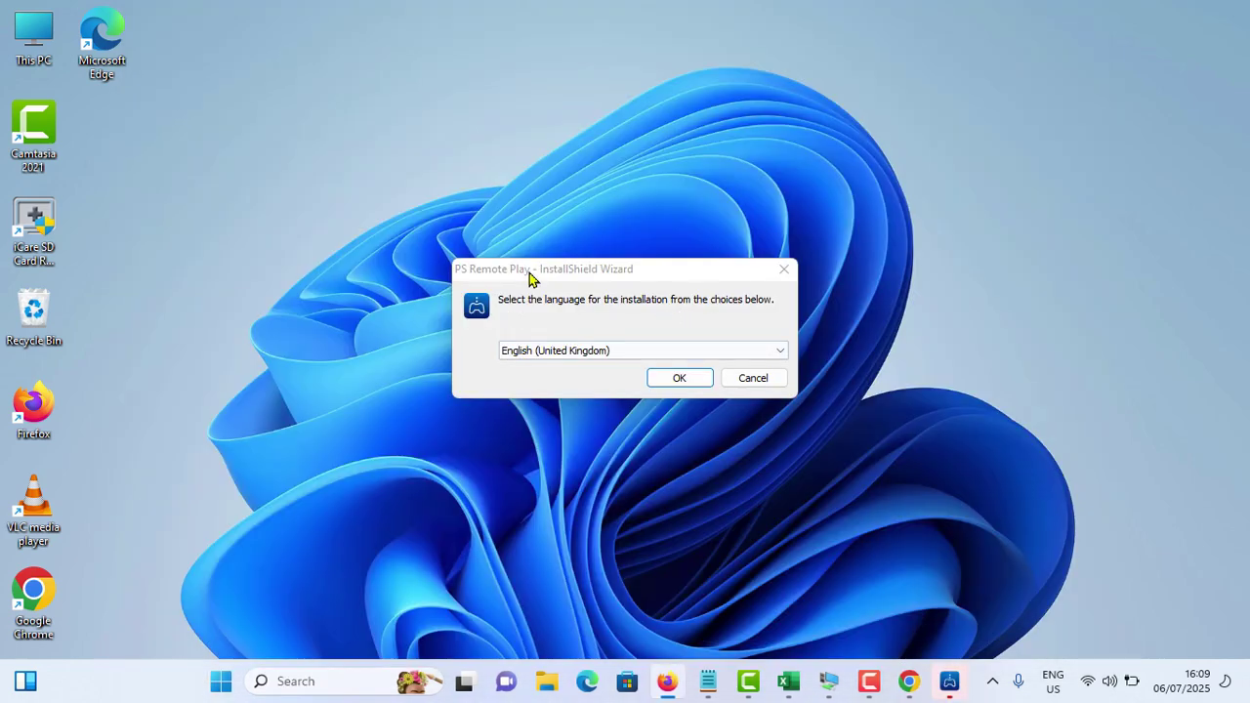
pyautogui.moveTo(530, 280); pyautogui.dragTo(630, 146)
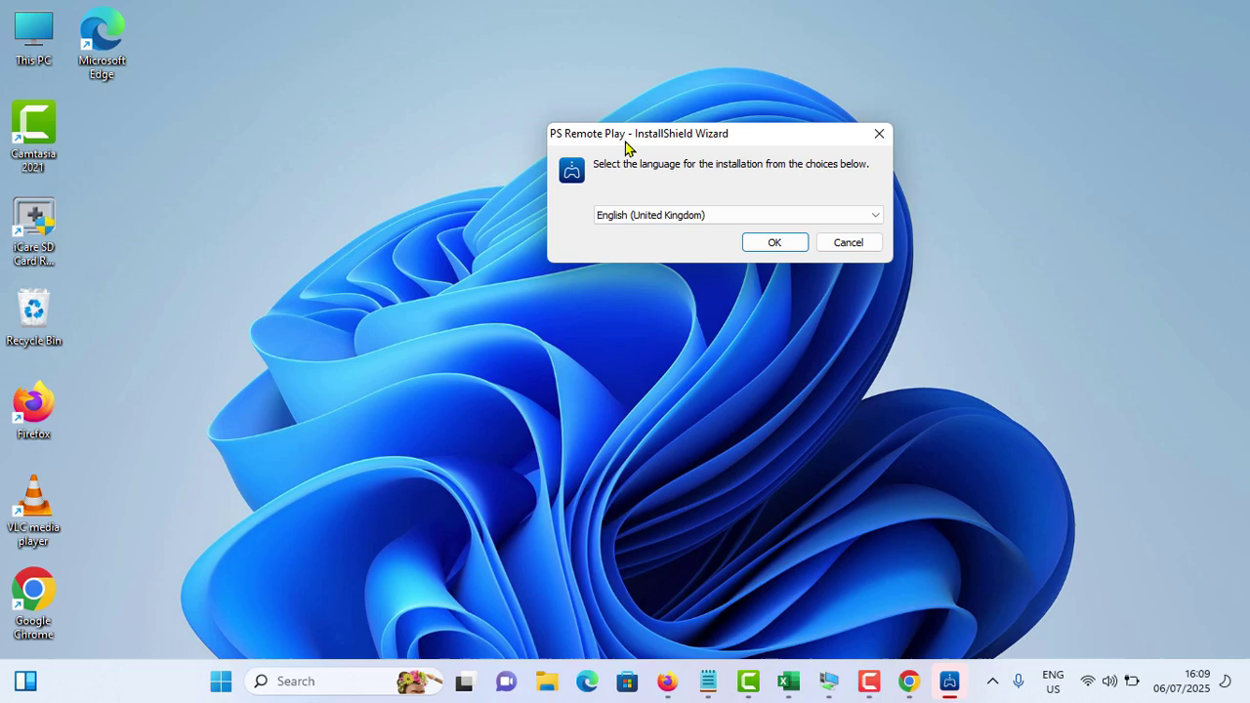
pyautogui.click(773, 243)
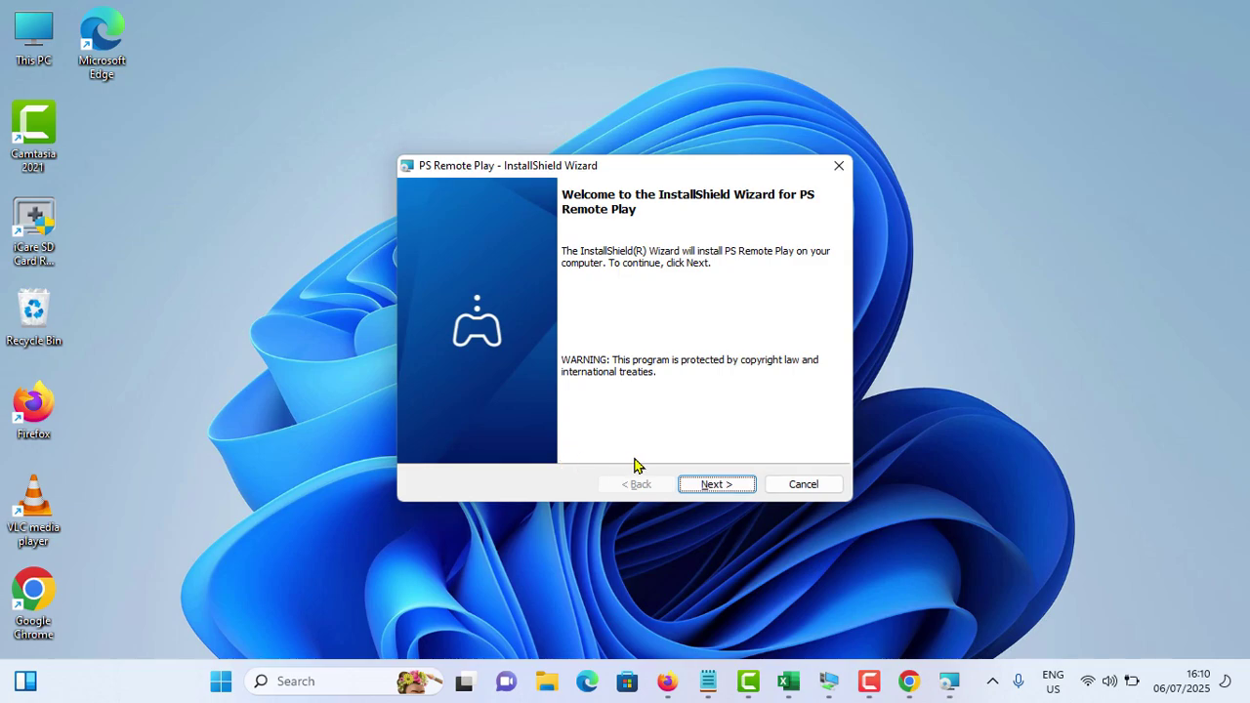
# Step: Install PS Remote Play in the proposed destination folder and finish the wizard with the option to launch the program enabled
pyautogui.click(695, 485)
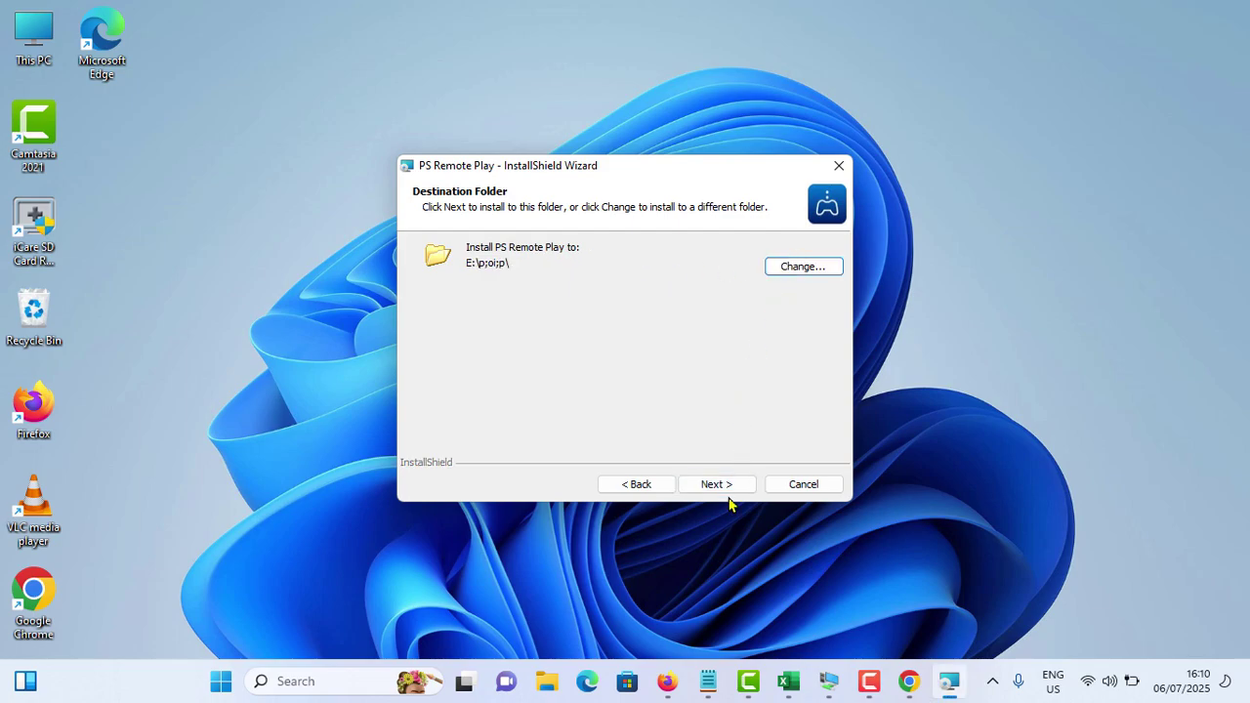
pyautogui.click(723, 486)
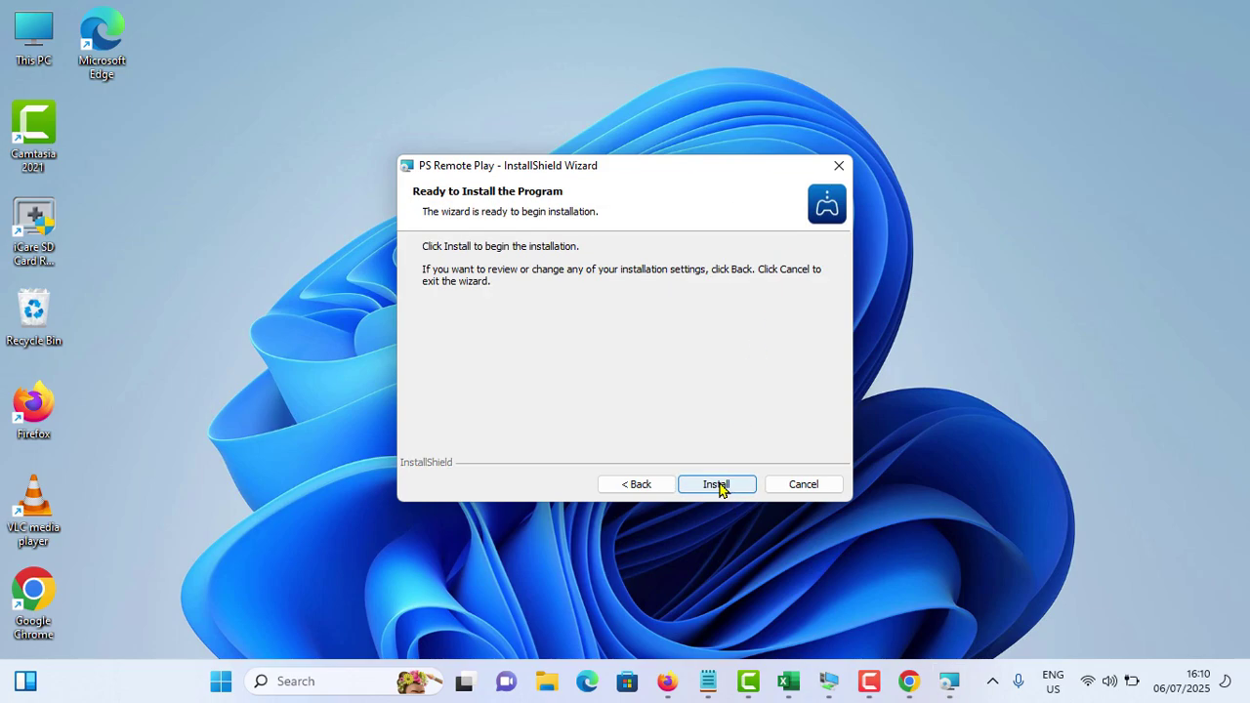
pyautogui.click(718, 485)
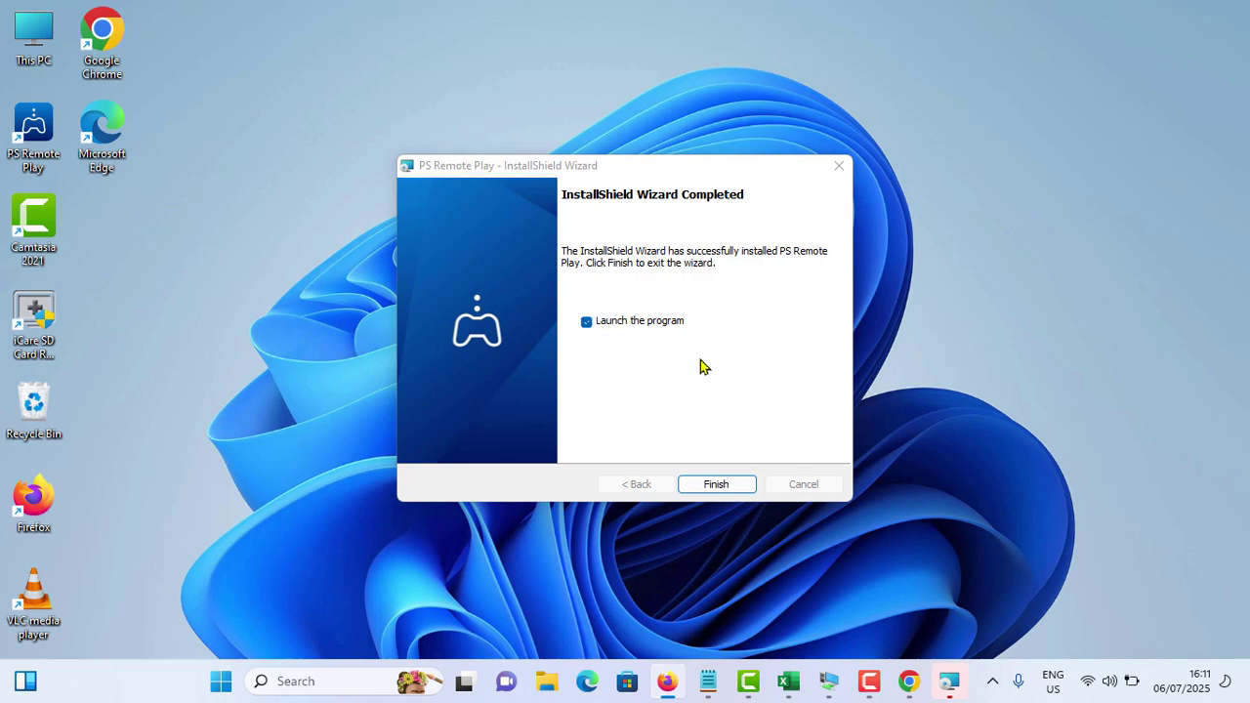
pyautogui.click(727, 486)
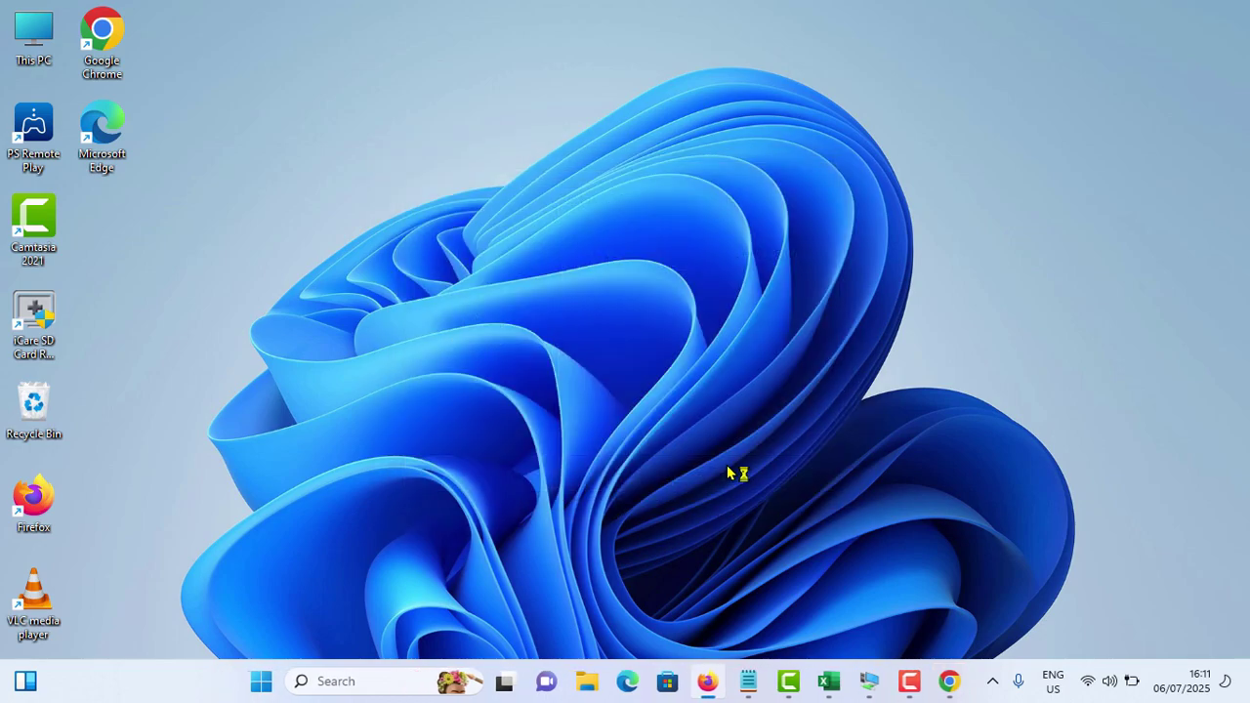
# Step: Switch to the Notepad notes and read the sections on enabling Remote Play on the PS4 and connecting the controller to the PC
pyautogui.hotkey('alt', 'Tab')
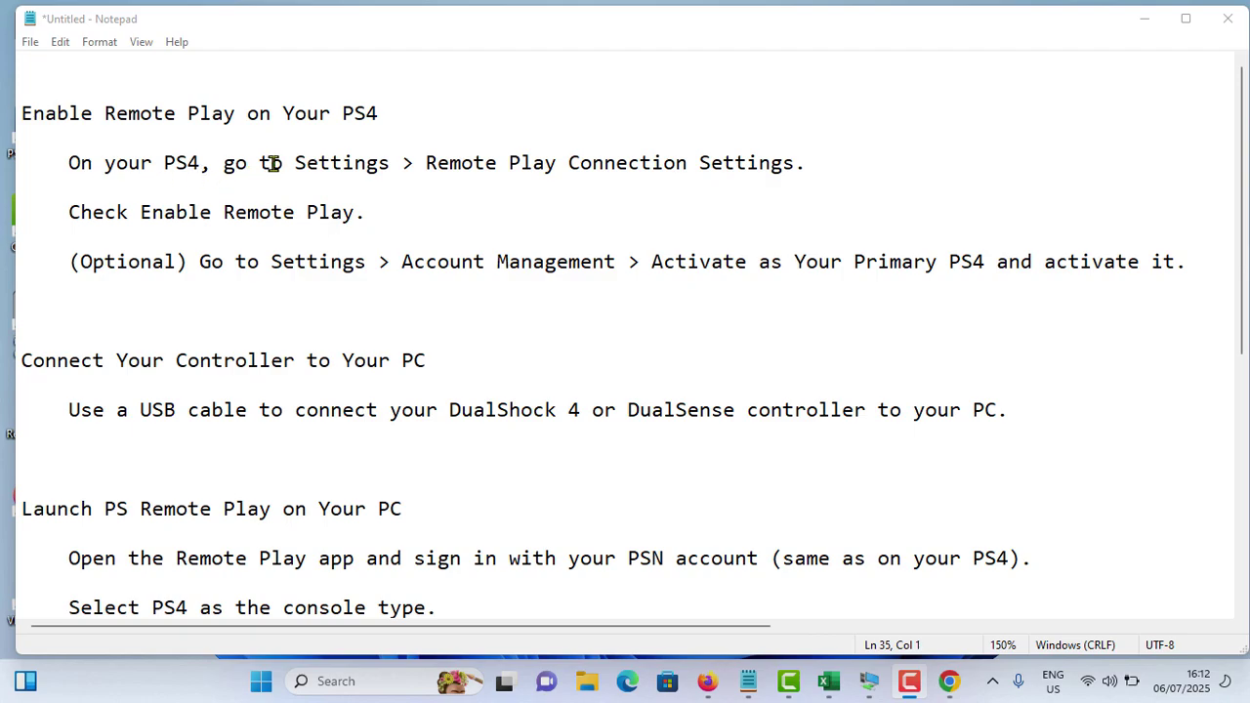
pyautogui.moveTo(302, 162); pyautogui.dragTo(796, 162)
pyautogui.click(422, 162)
pyautogui.click(163, 211)
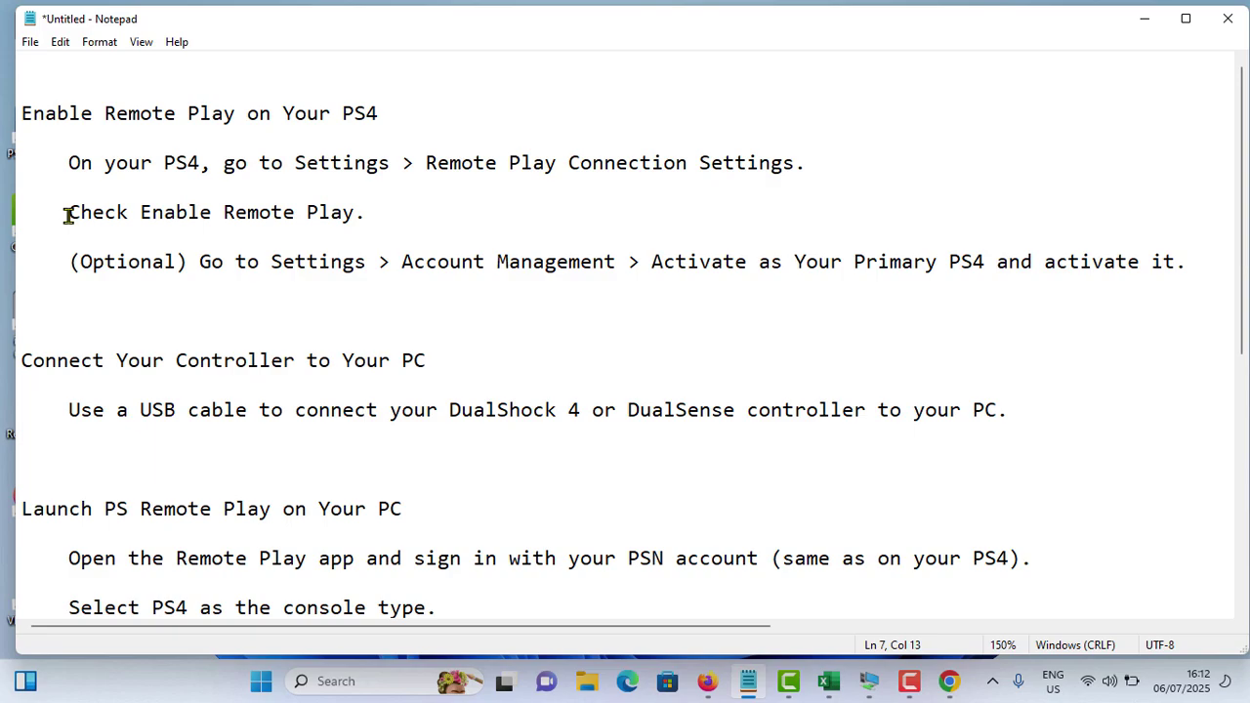
pyautogui.moveTo(134, 214); pyautogui.dragTo(361, 218)
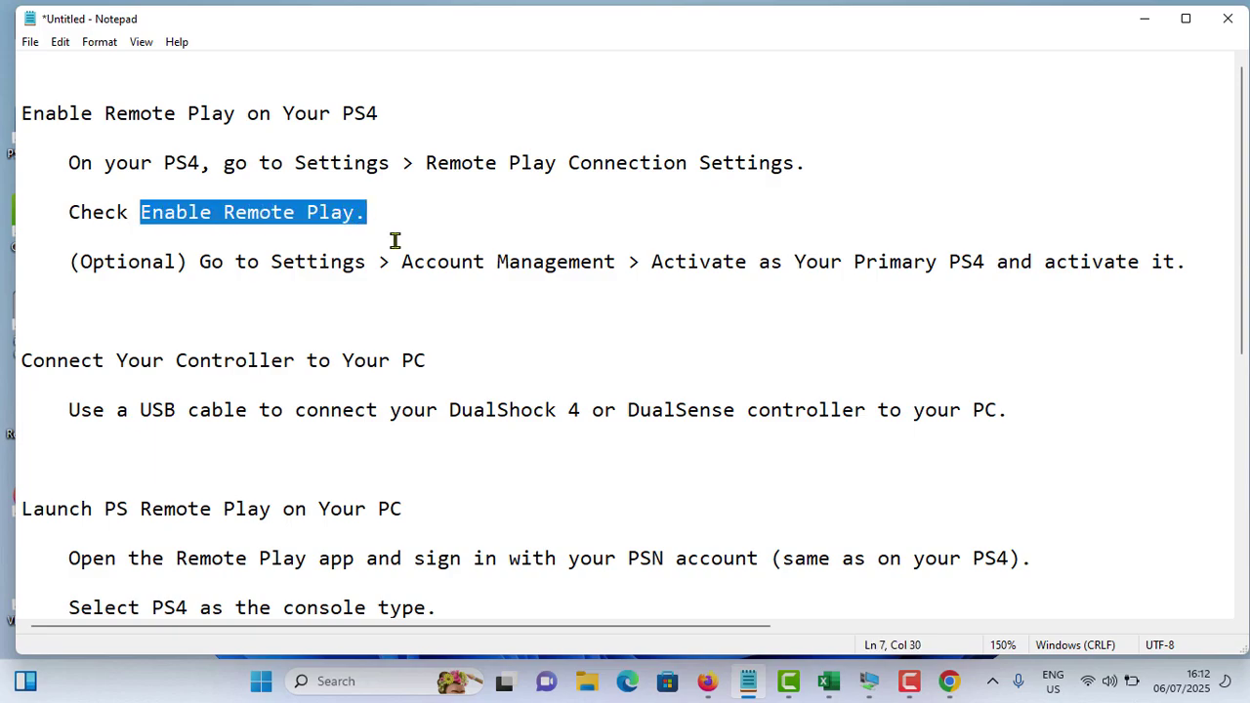
pyautogui.scroll(-1, 394, 241)
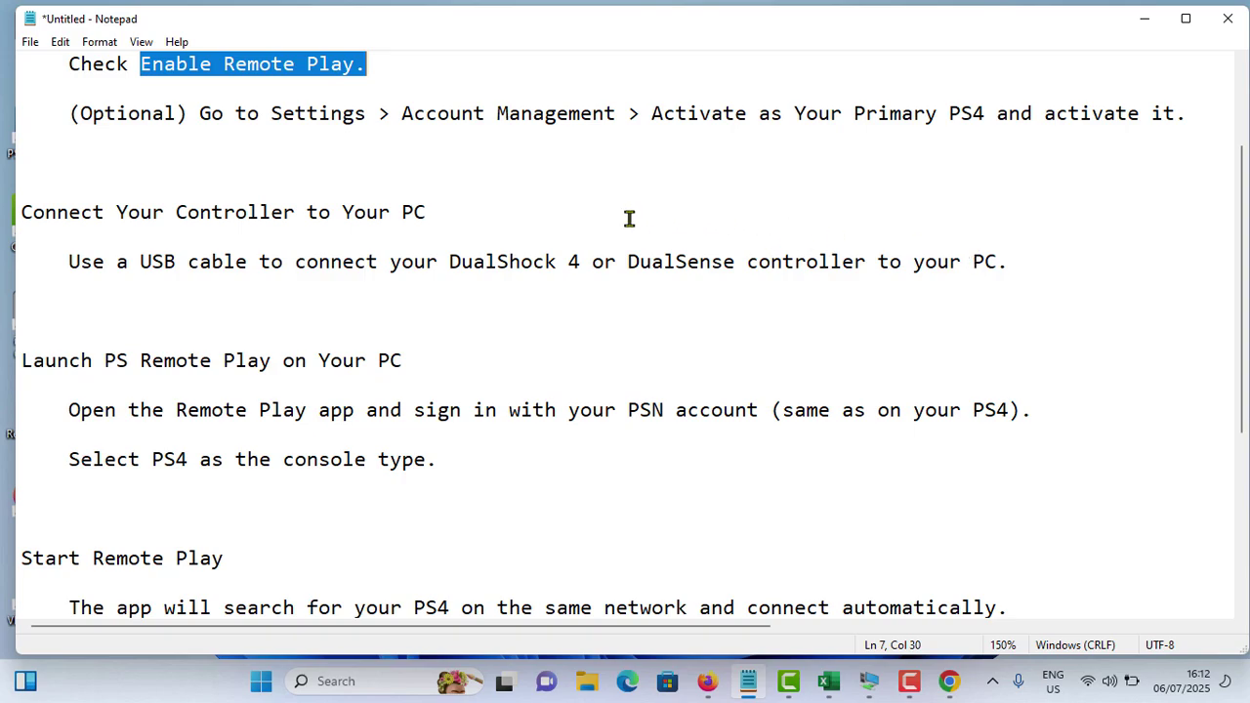
pyautogui.scroll(-1, 628, 220)
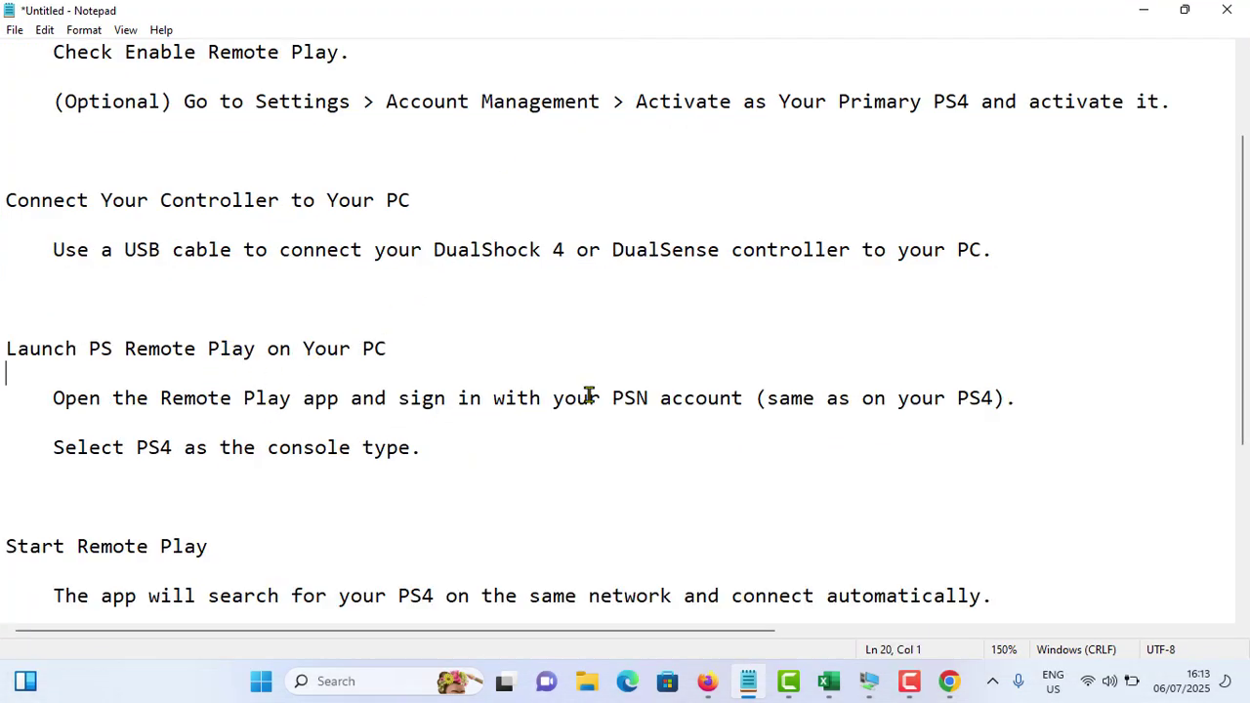
# Step: Read the notes on launching PS Remote Play on the PC, selecting the console type and connecting to the PS4 automatically
pyautogui.moveTo(280, 349); pyautogui.dragTo(398, 337)
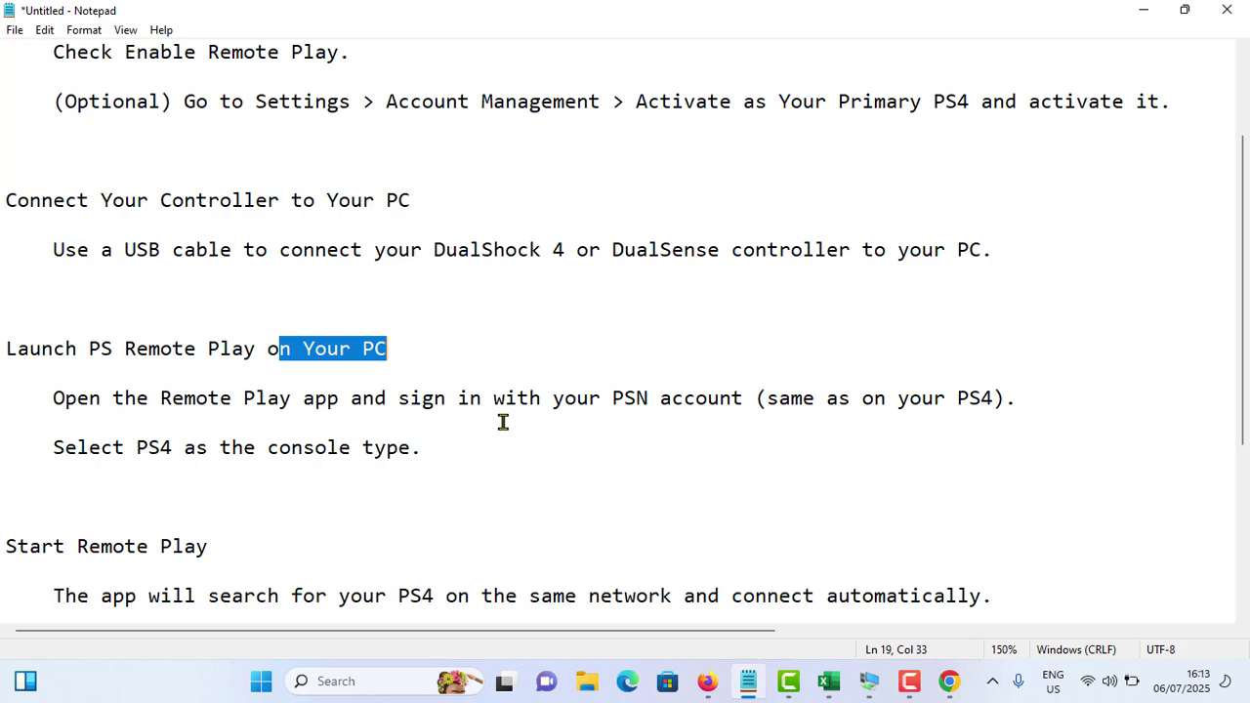
pyautogui.click(641, 422)
pyautogui.moveTo(52, 449); pyautogui.dragTo(413, 452)
pyautogui.click(429, 449)
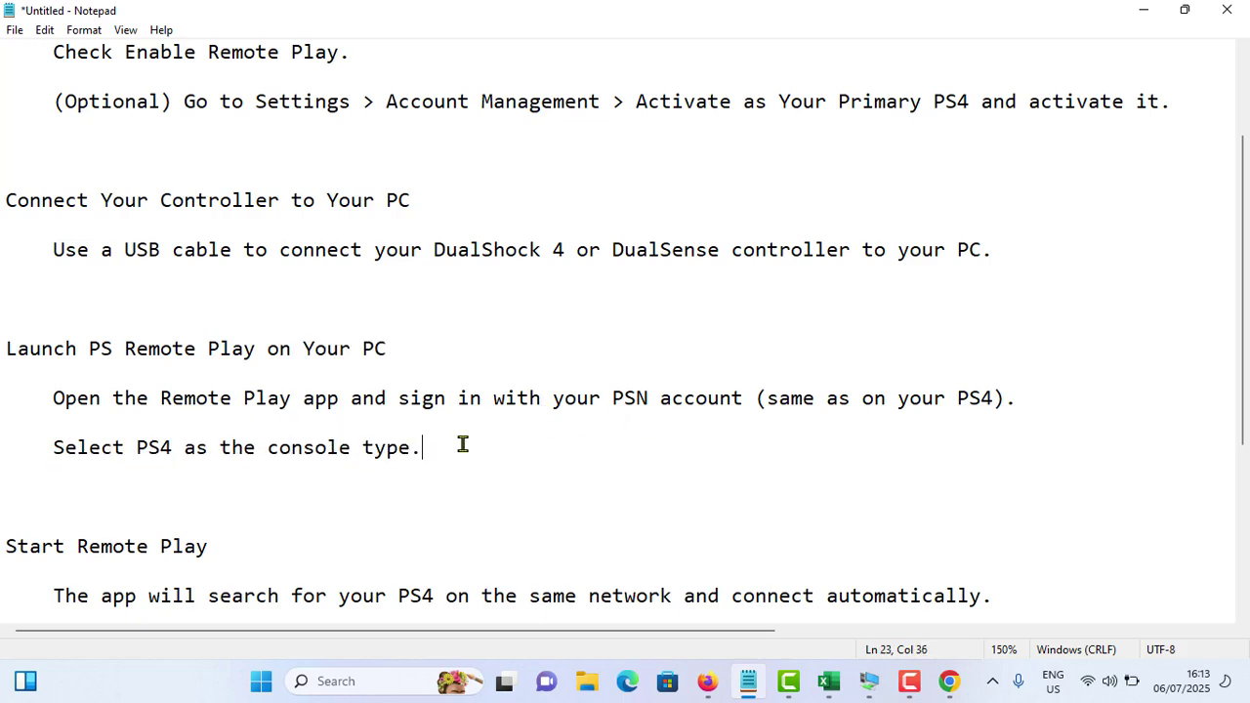
pyautogui.scroll(-2, 443, 434)
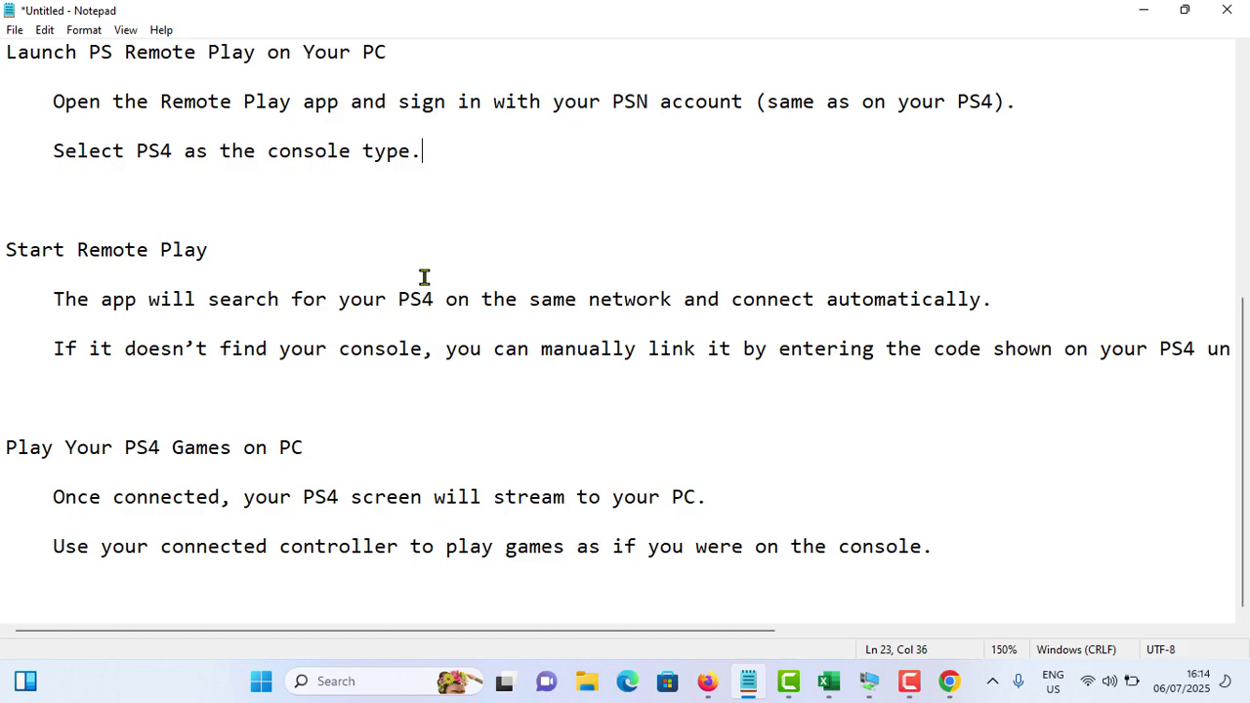
pyautogui.moveTo(552, 297); pyautogui.dragTo(971, 295)
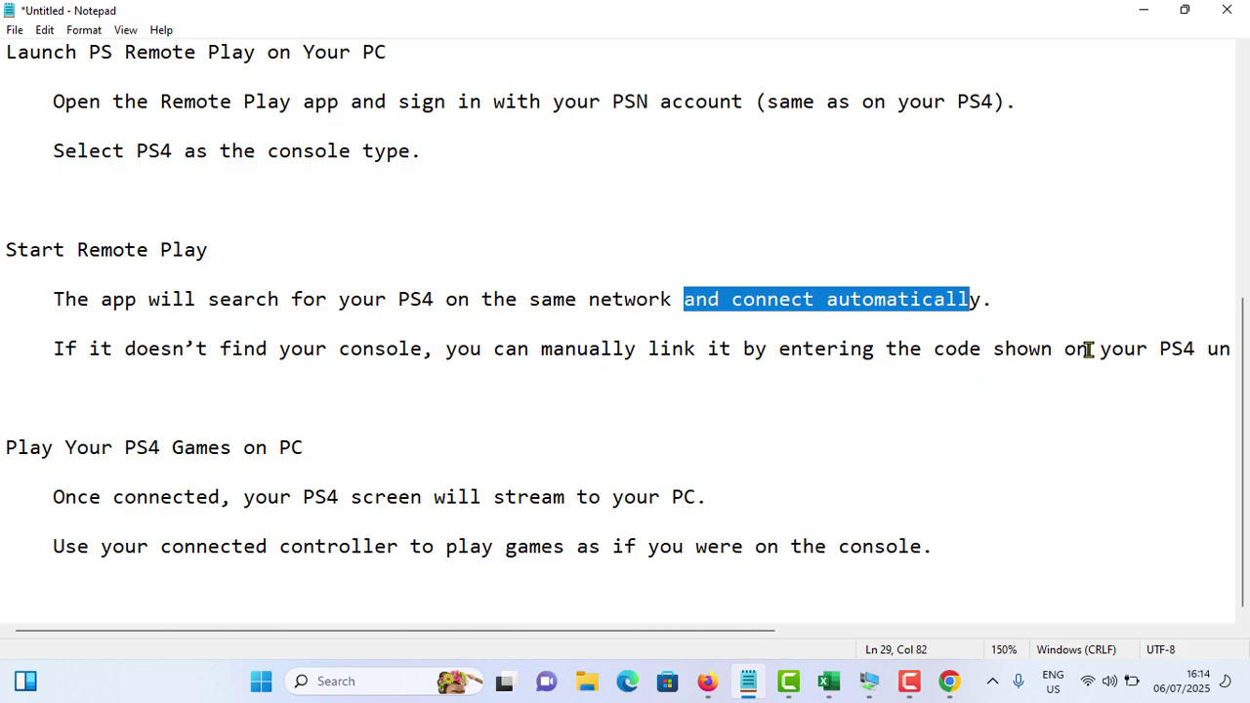
# Step: Break the long line about manually linking the console after "shown on your" so the rest starts on a new line
pyautogui.click(1135, 349)
pyautogui.press('Return')
pyautogui.press('Down')
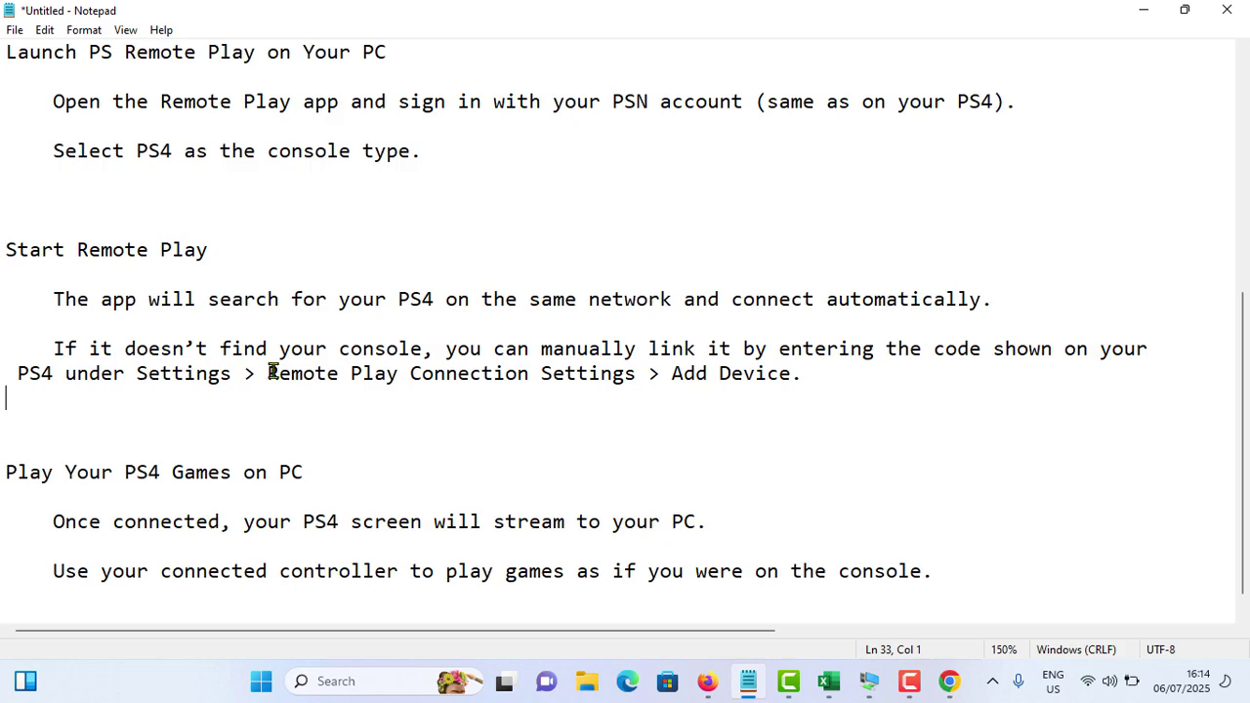
# Step: Read the Remote Play Connection Settings path for adding a device and the section on playing PS4 games on PC
pyautogui.moveTo(274, 373); pyautogui.dragTo(807, 373)
pyautogui.click(825, 375)
pyautogui.scroll(-1, 689, 373)
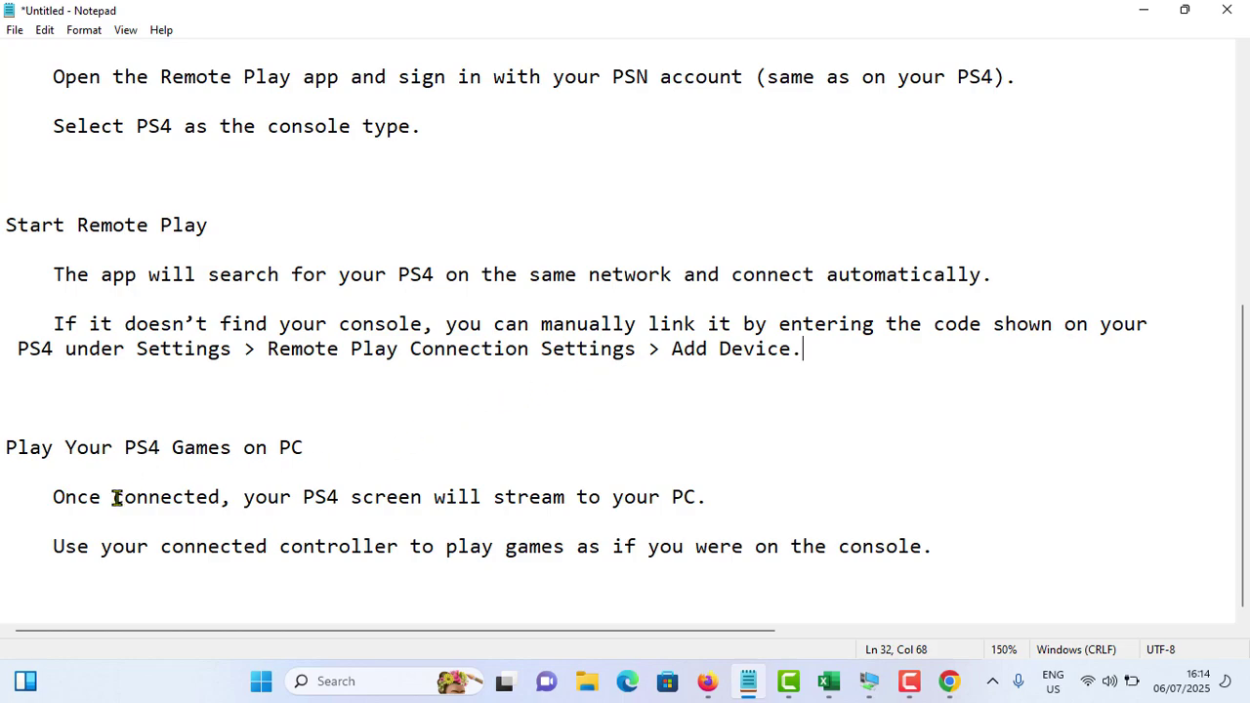
pyautogui.moveTo(43, 496); pyautogui.dragTo(221, 500)
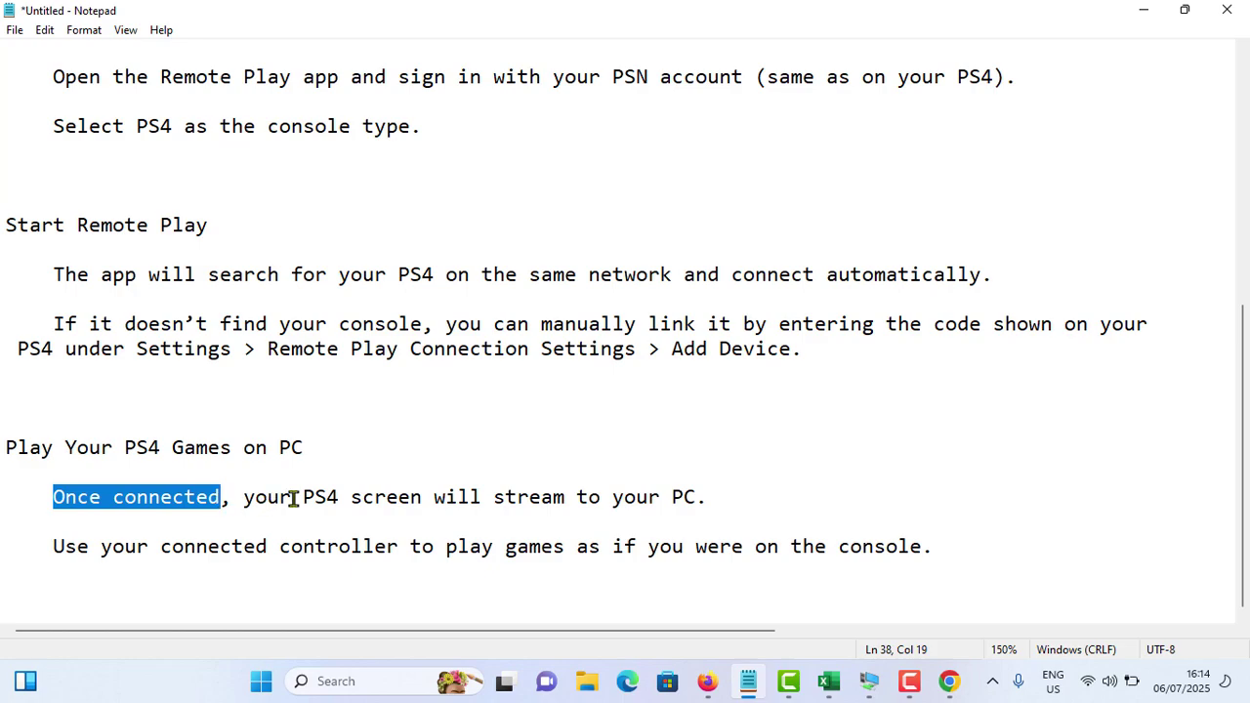